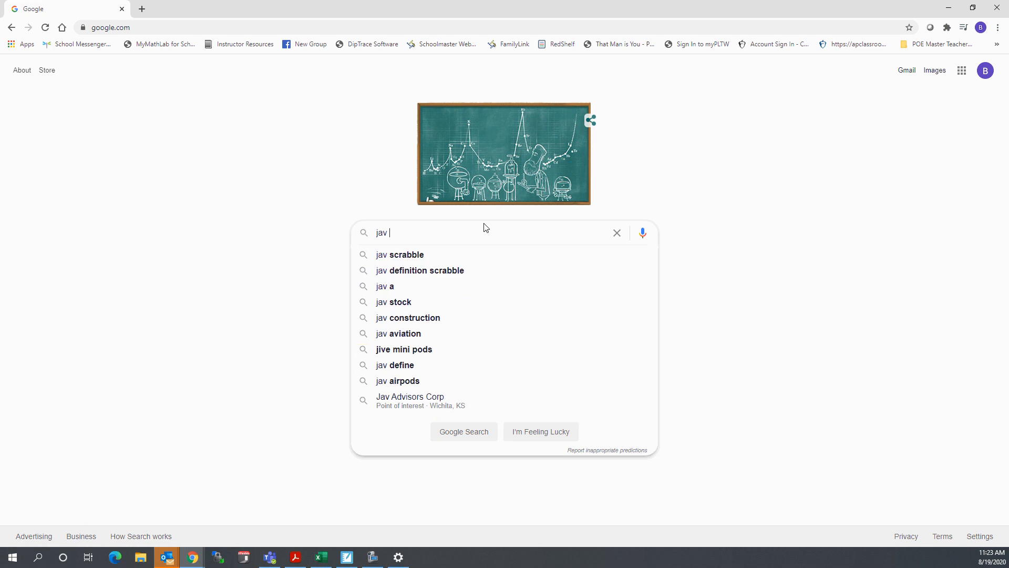
Search Google for "java jdk" and open Oracle's Java SE Development Kit 8 downloads page.
key(BackSpace)
text(a jdk)
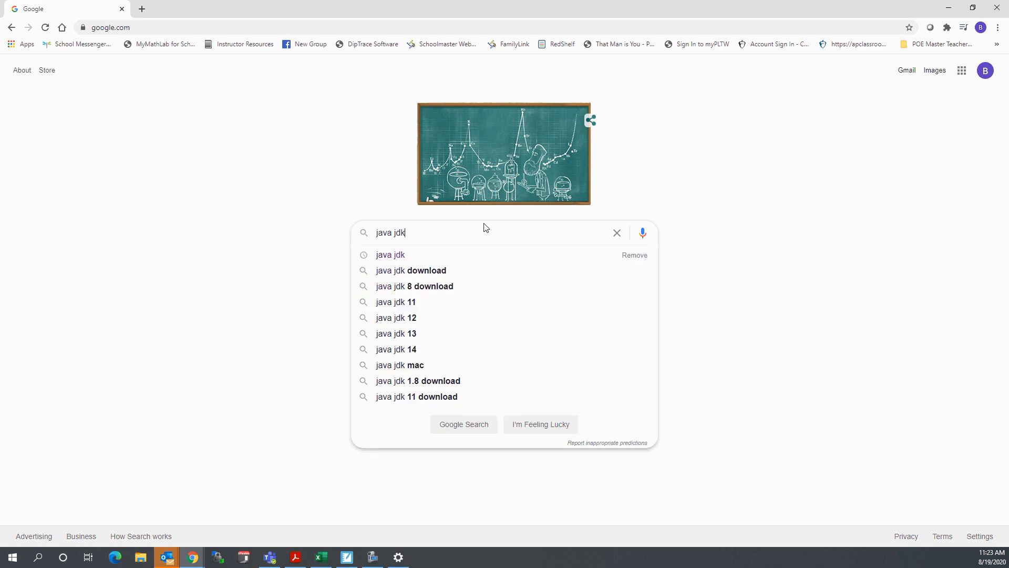
key(Return)
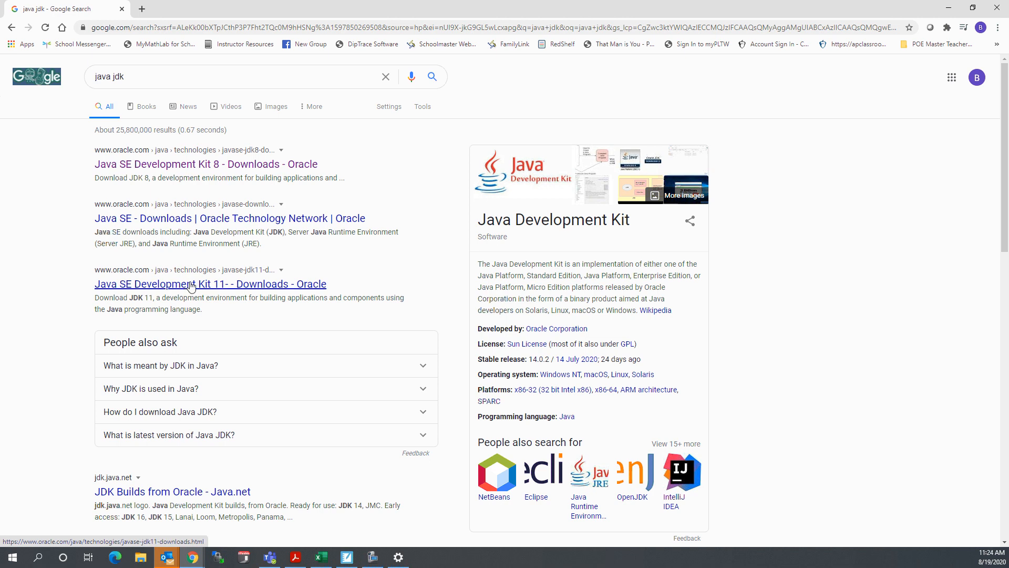
click(213, 168)
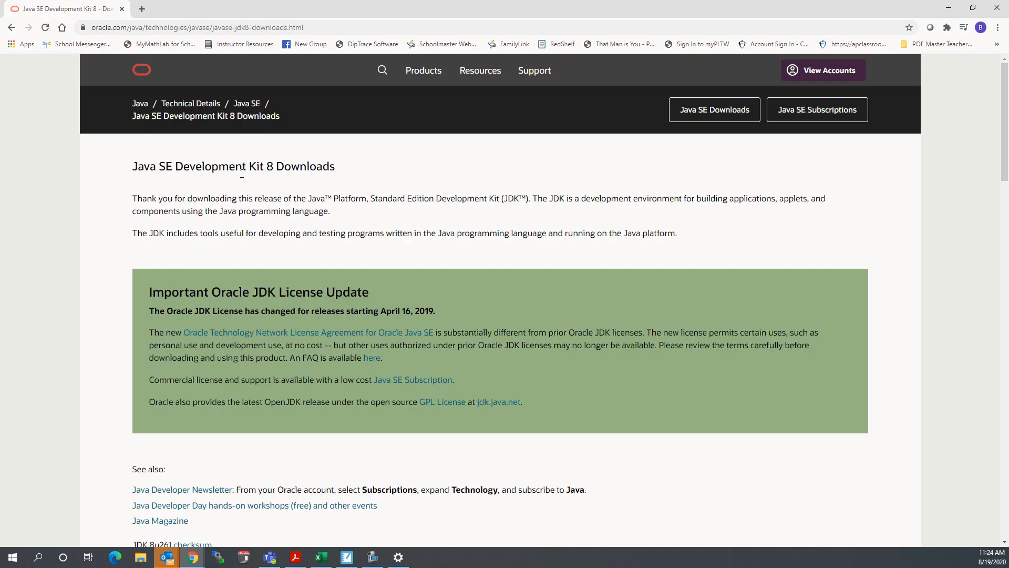
Download the Windows x64 installer jdk-8u261-windows-x64.exe, accepting the license agreement and signing in with the prefilled Oracle account.
scroll(344, 249, down, 7)
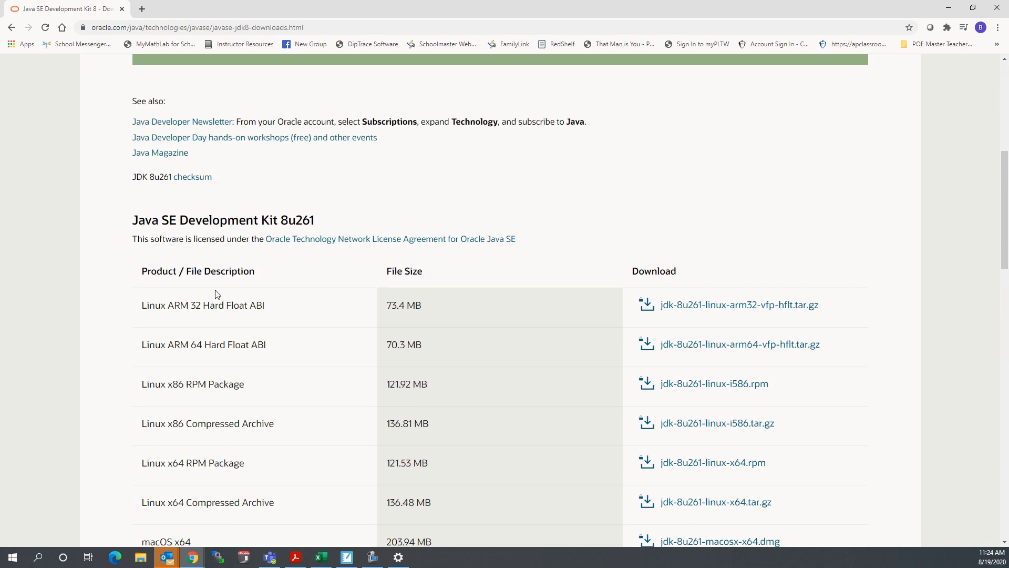
scroll(195, 320, down, 3)
scroll(195, 320, down, 4)
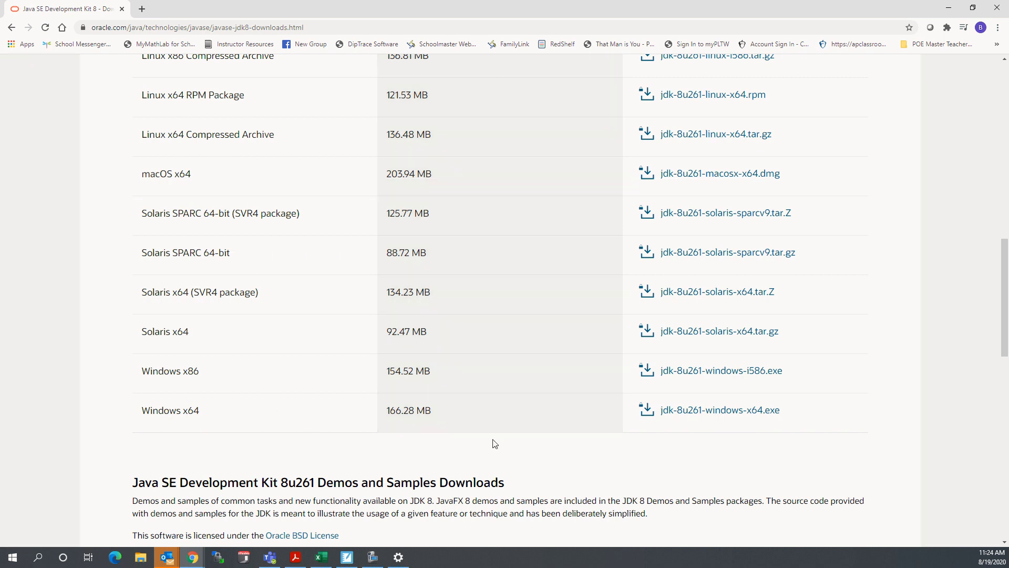
click(689, 412)
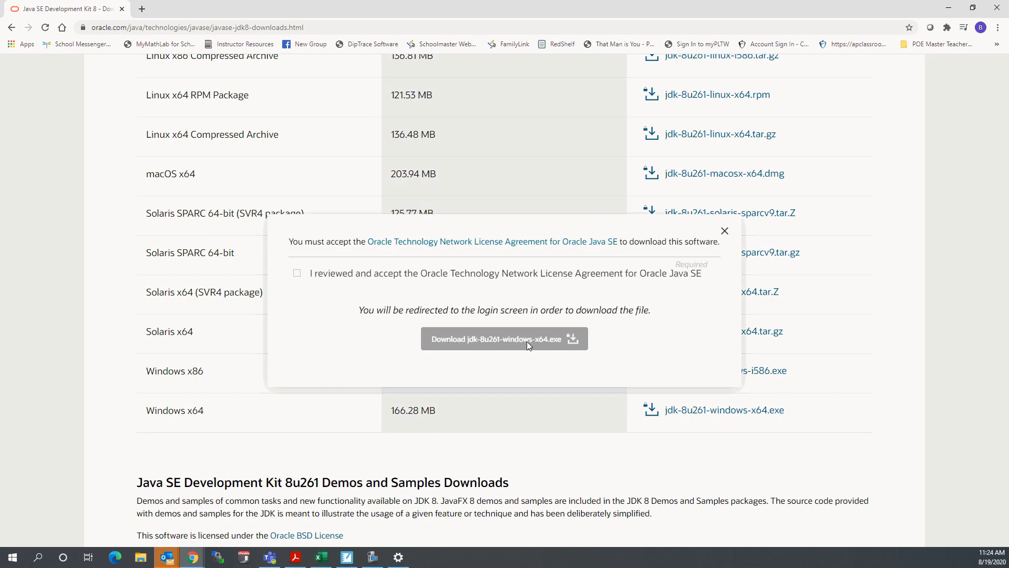
click(297, 274)
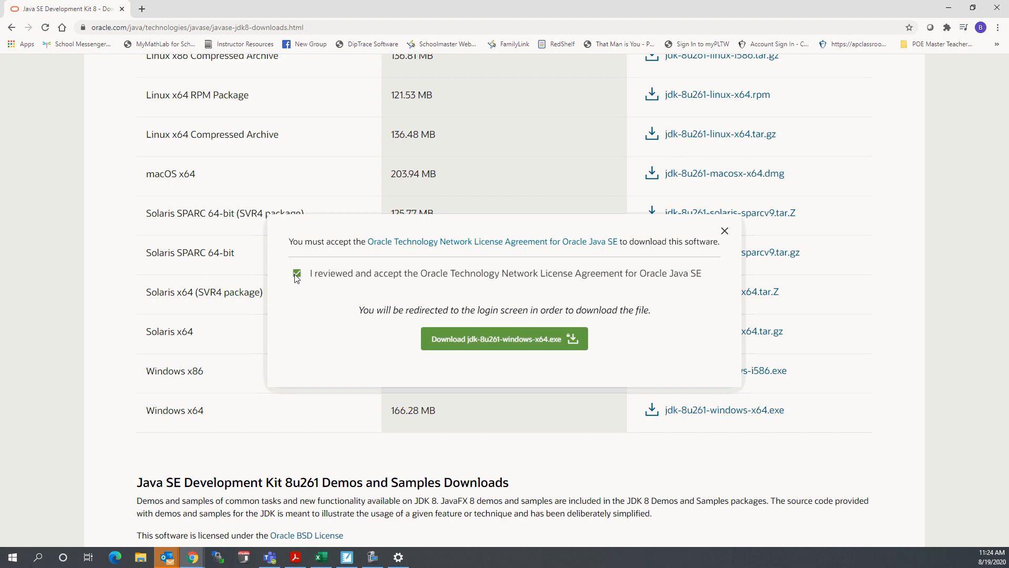
click(499, 341)
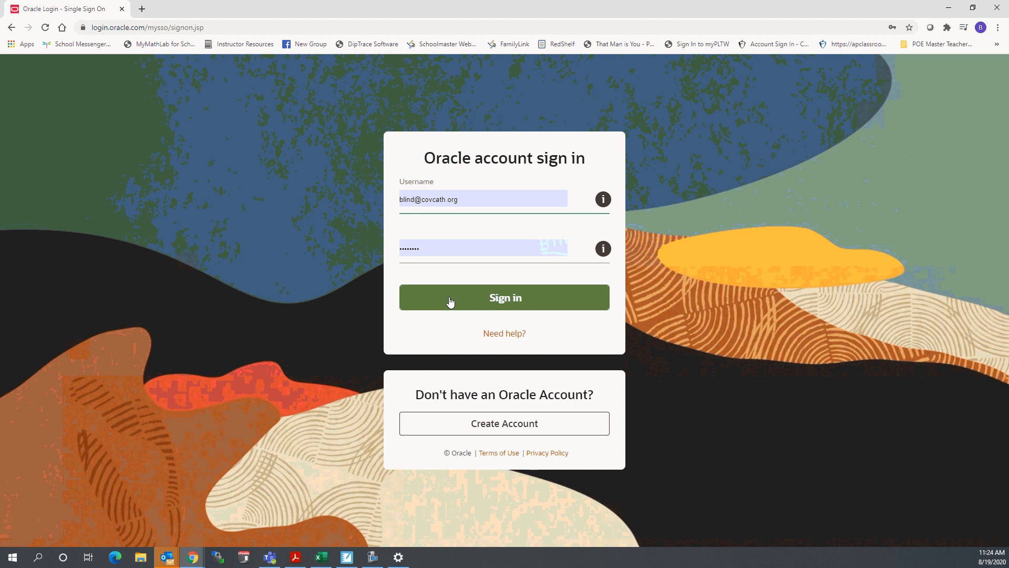
click(469, 301)
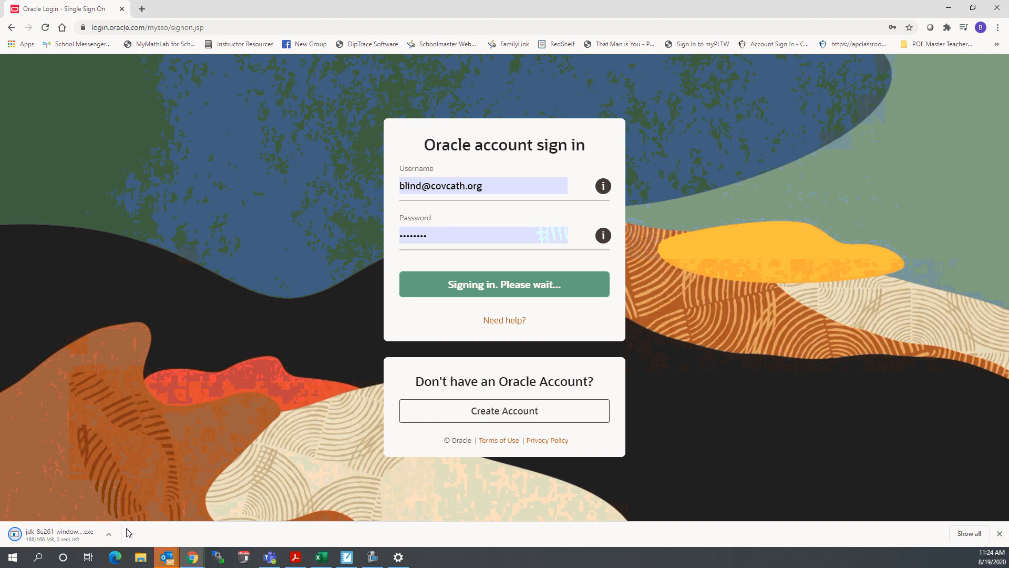
Run the downloaded JDK 8 Update 261 installer and complete it with the default features and destination folders.
click(59, 535)
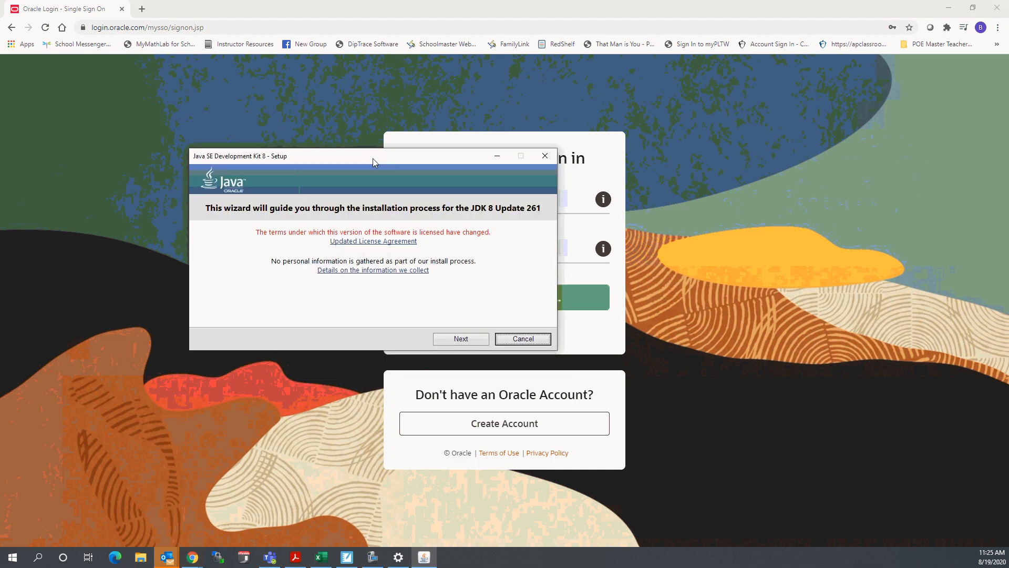
click(475, 341)
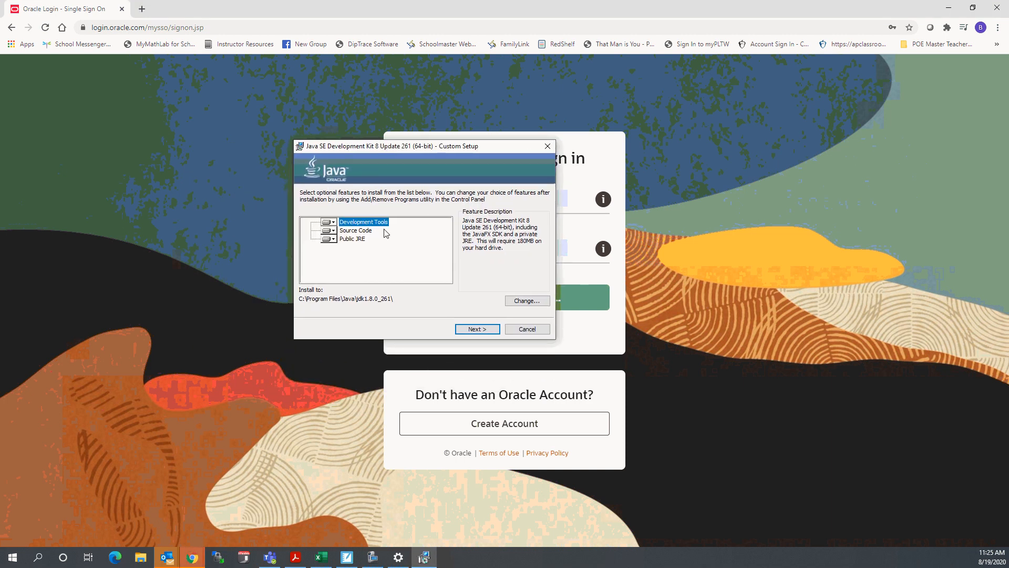
click(475, 329)
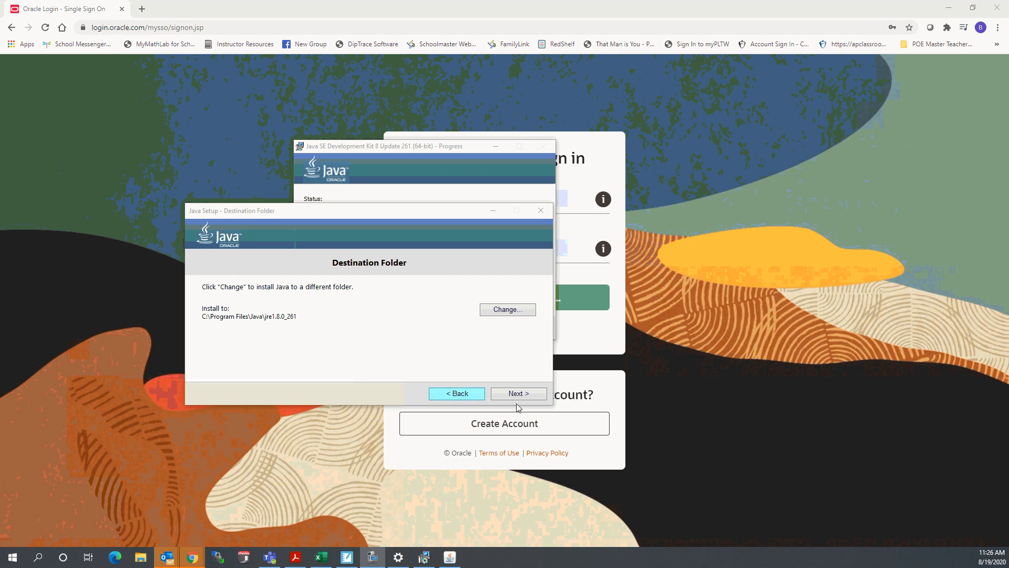
click(532, 398)
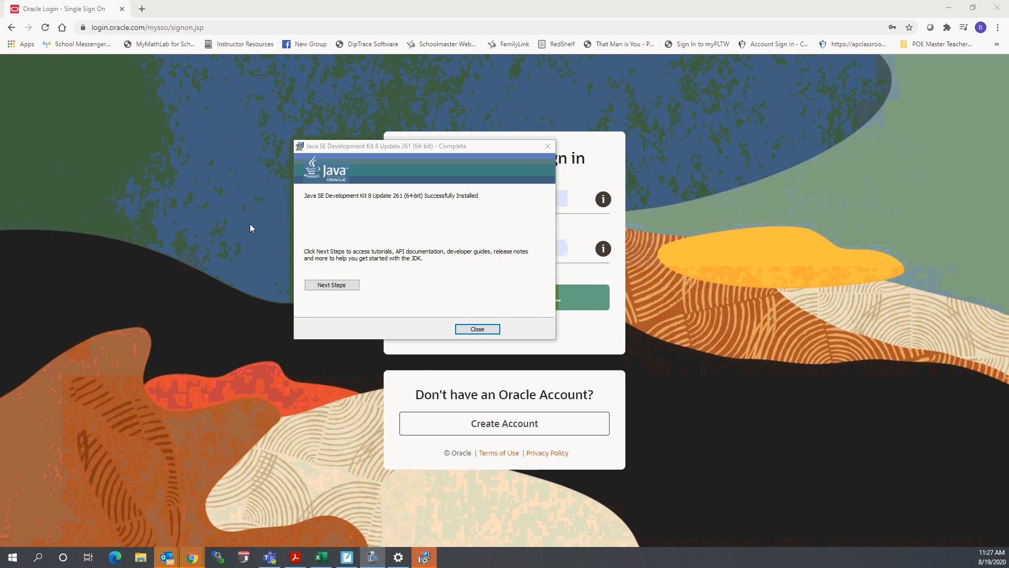
click(477, 329)
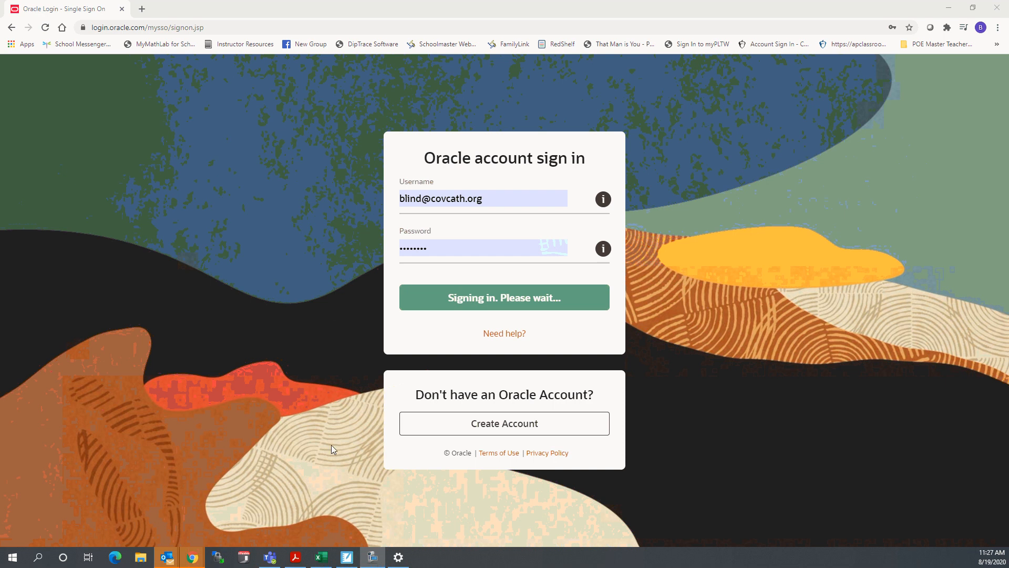
Check the Java Installs notes in SMART Notebook, and search for "eclipse ide" in a new browser tab.
click(346, 557)
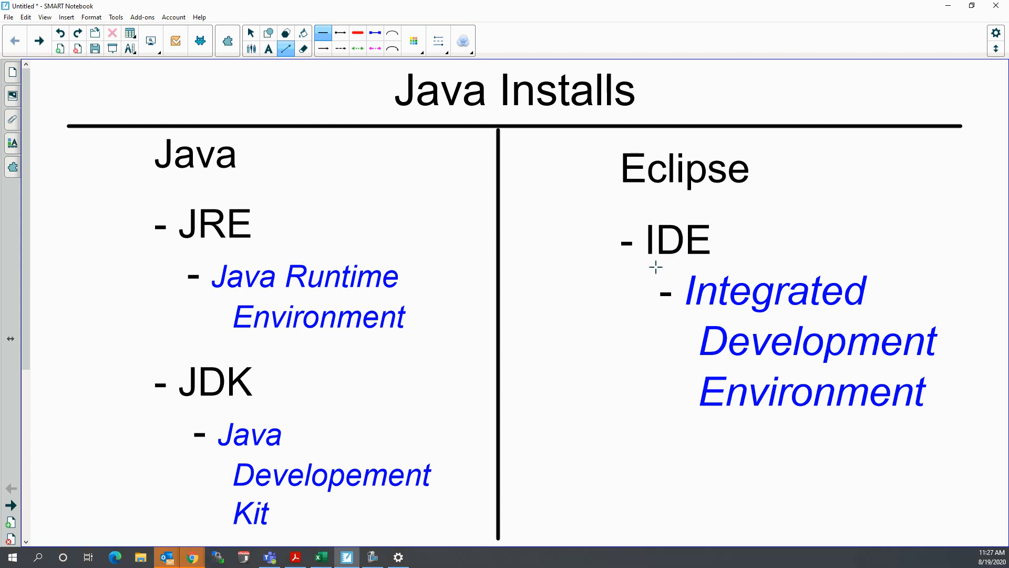
click(946, 7)
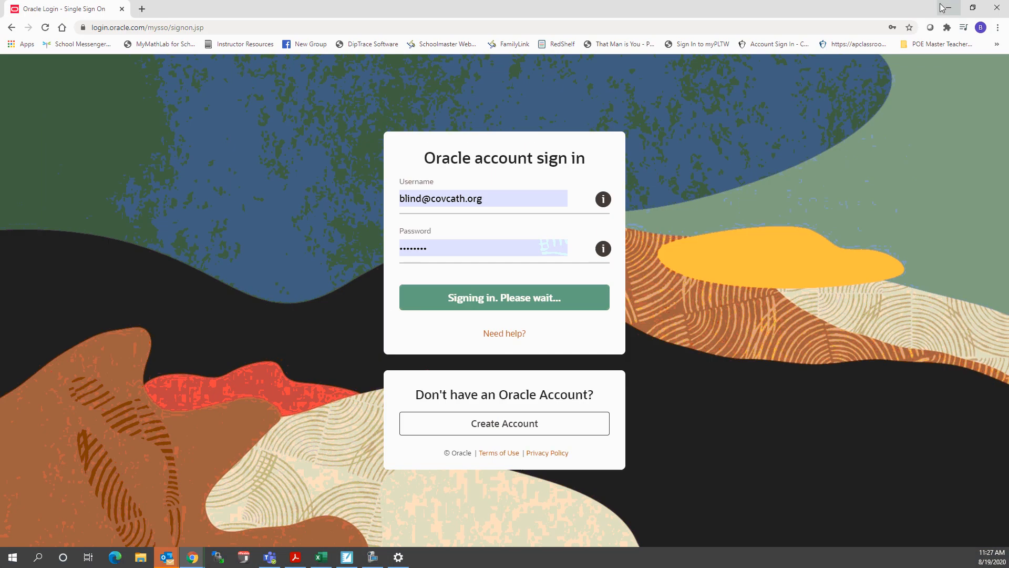
click(145, 15)
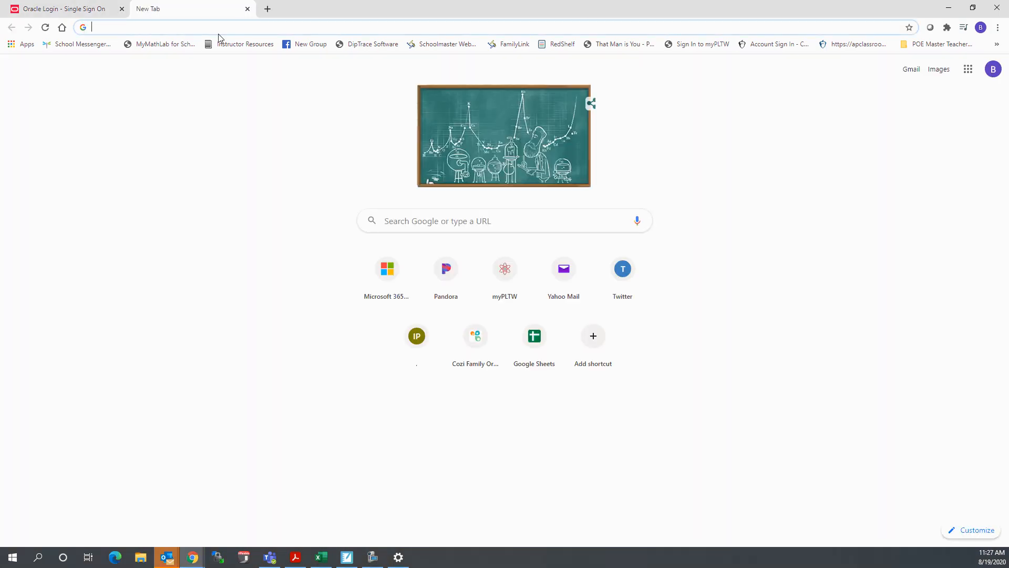
text(ecl)
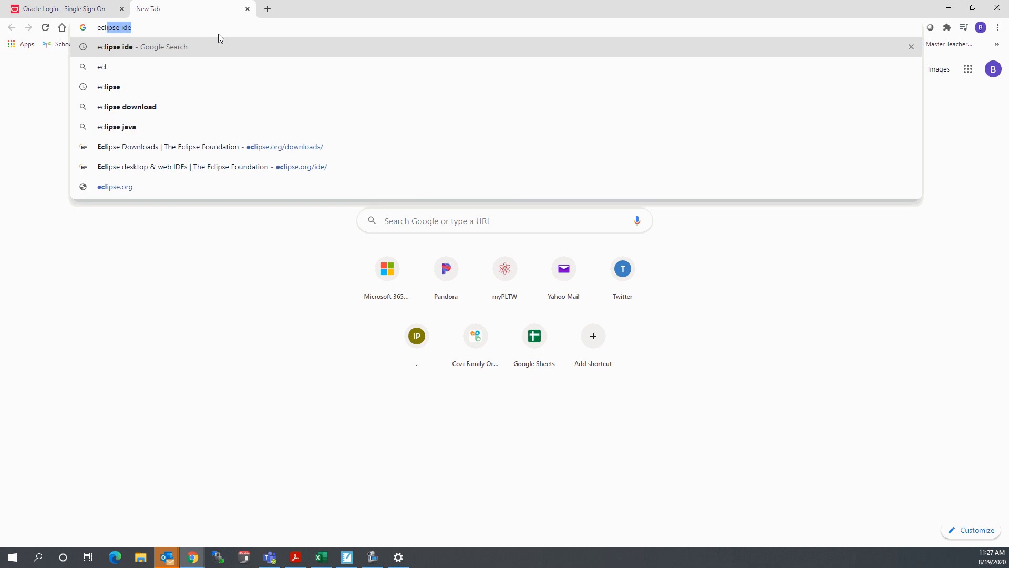
text(ipse ide)
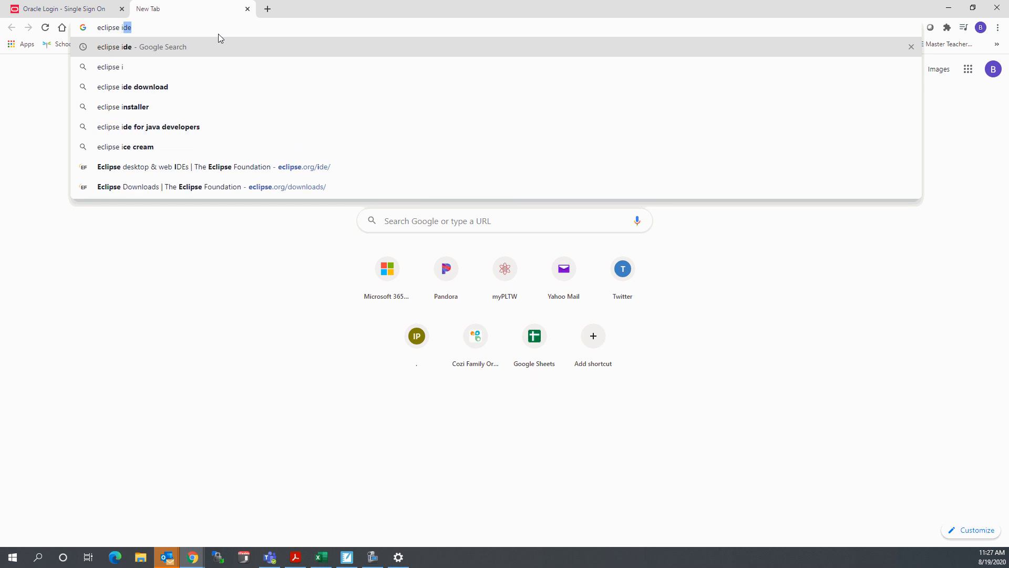
key(Return)
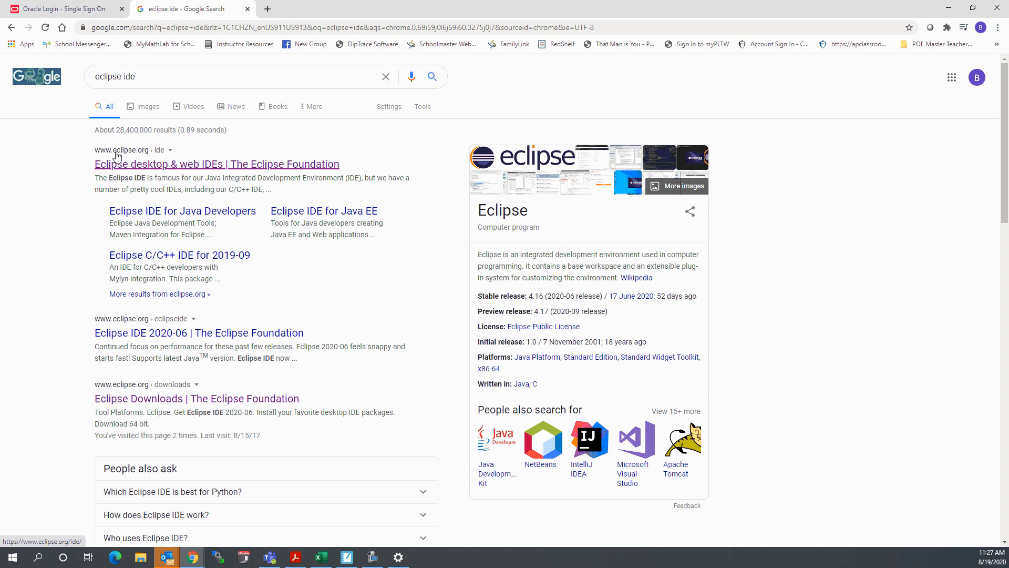
click(150, 165)
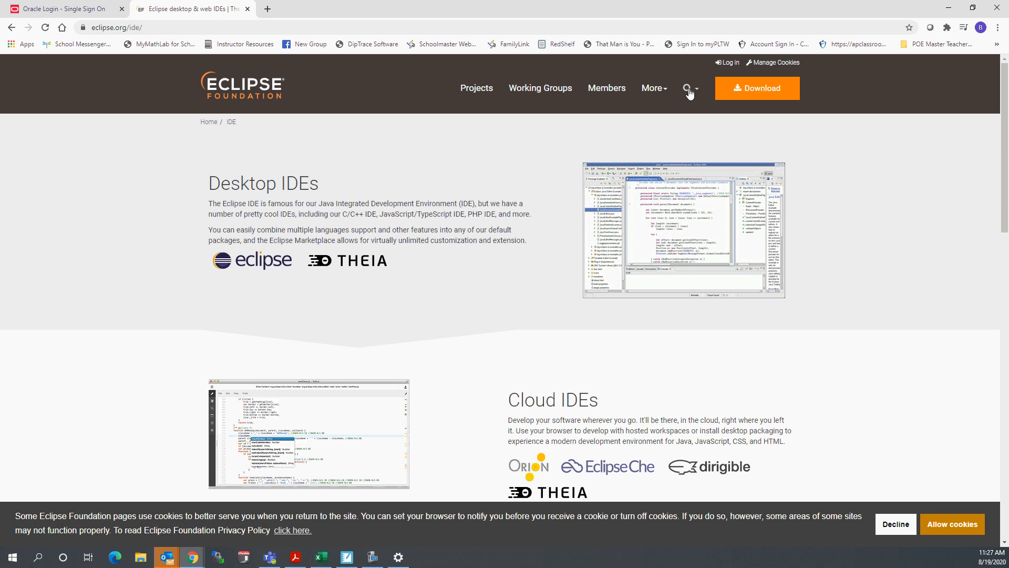
click(753, 91)
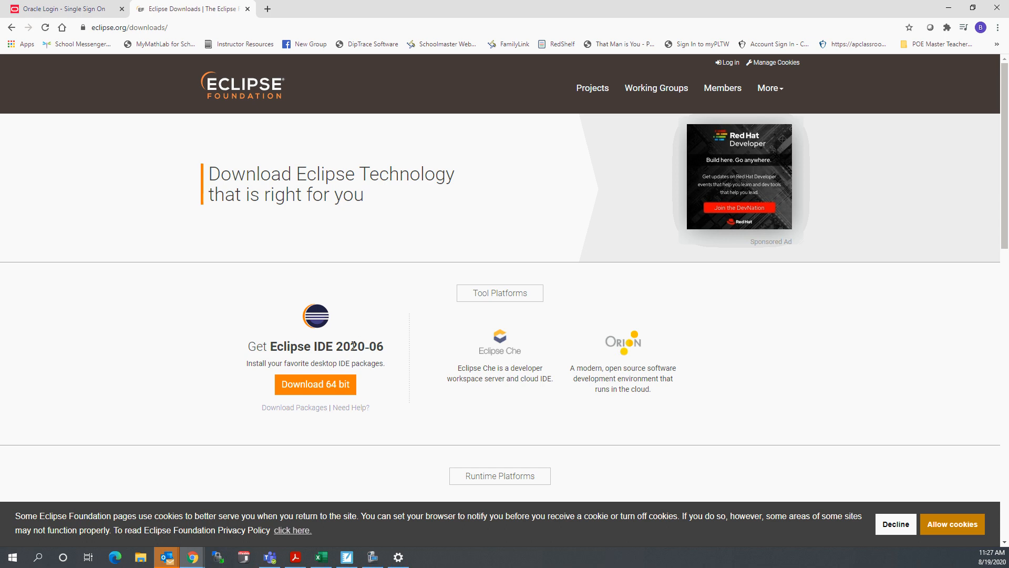
click(309, 388)
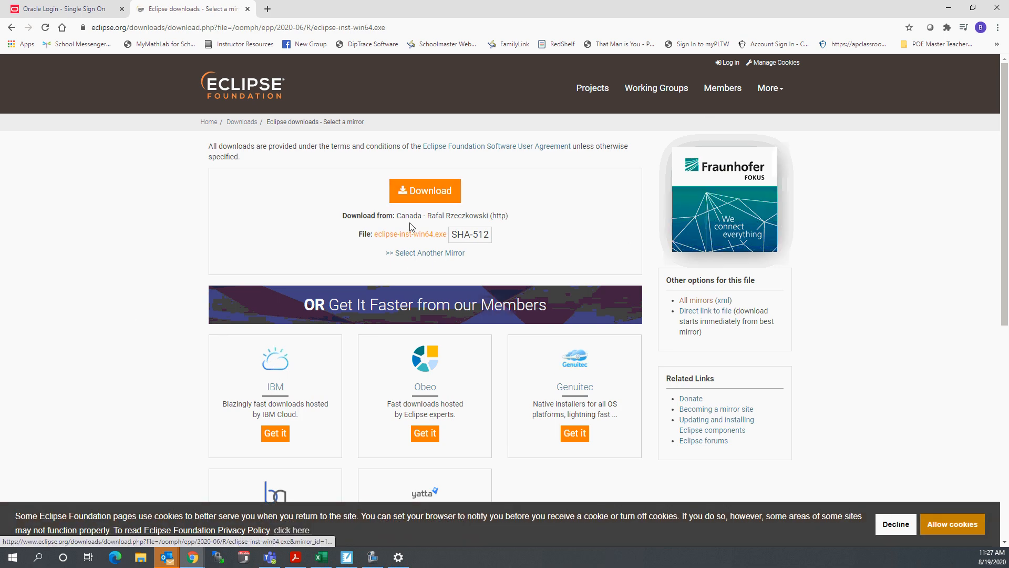
click(419, 195)
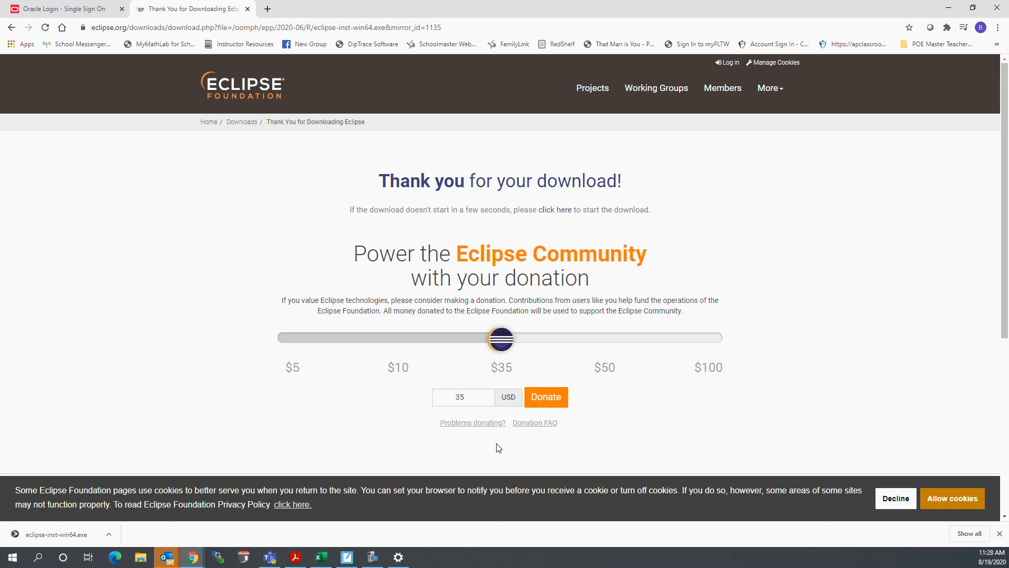
scroll(854, 284, down, 5)
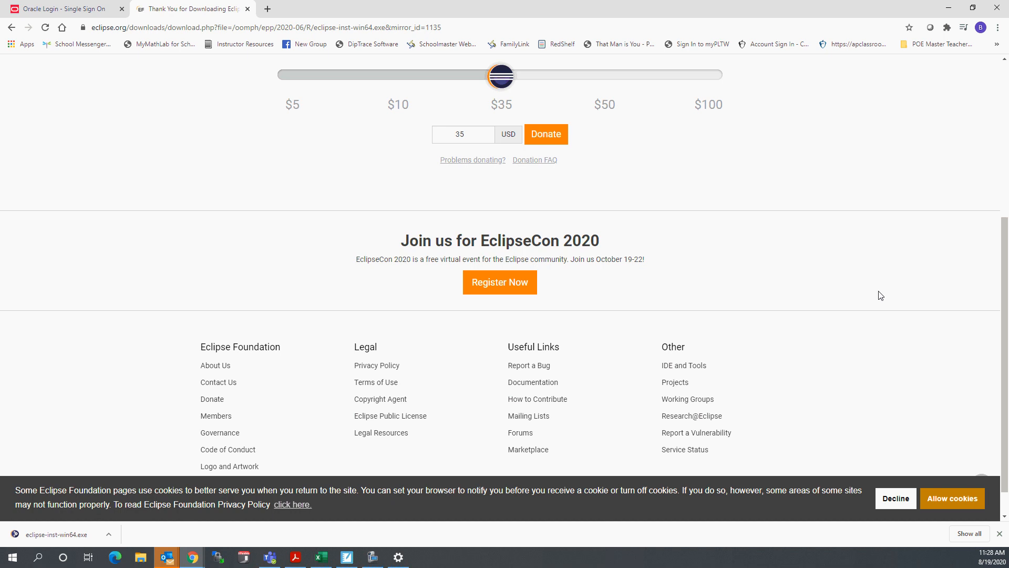
scroll(872, 293, up, 5)
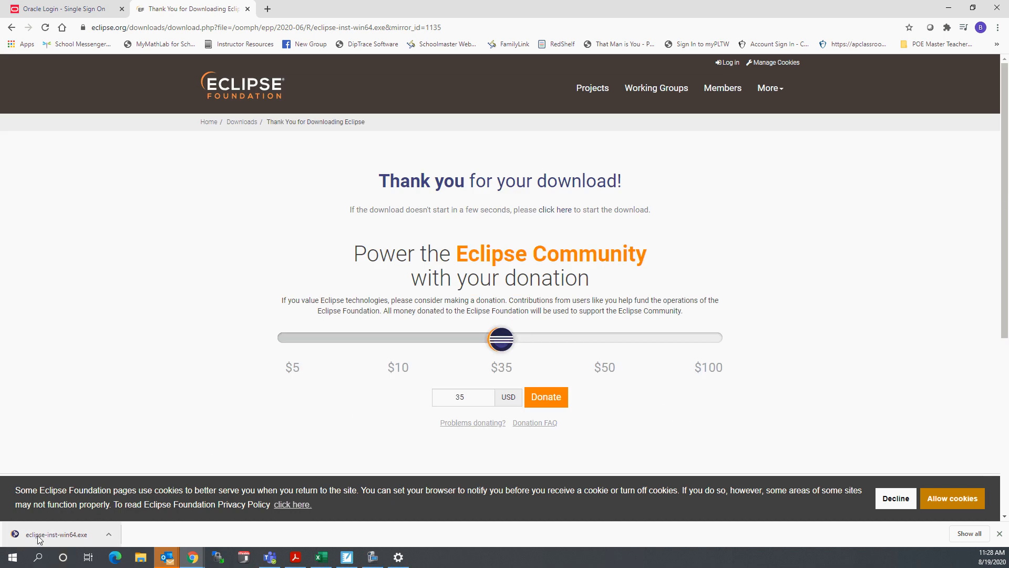
Run eclipse-inst-win64.exe, install Eclipse IDE for Java Developers with default settings, accepting the user agreement and unsigned content, and launch Eclipse.
click(72, 536)
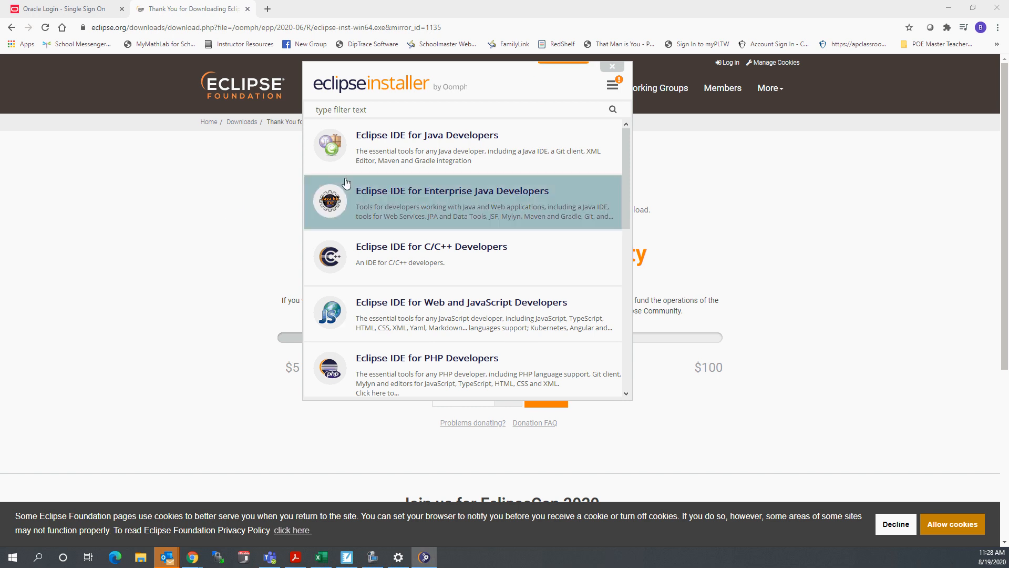
click(405, 152)
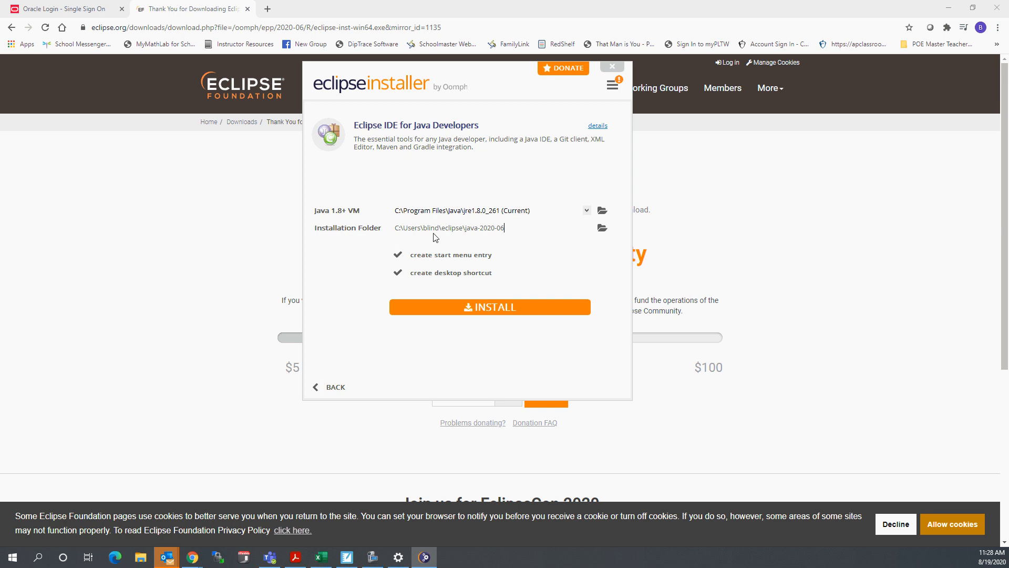
click(471, 309)
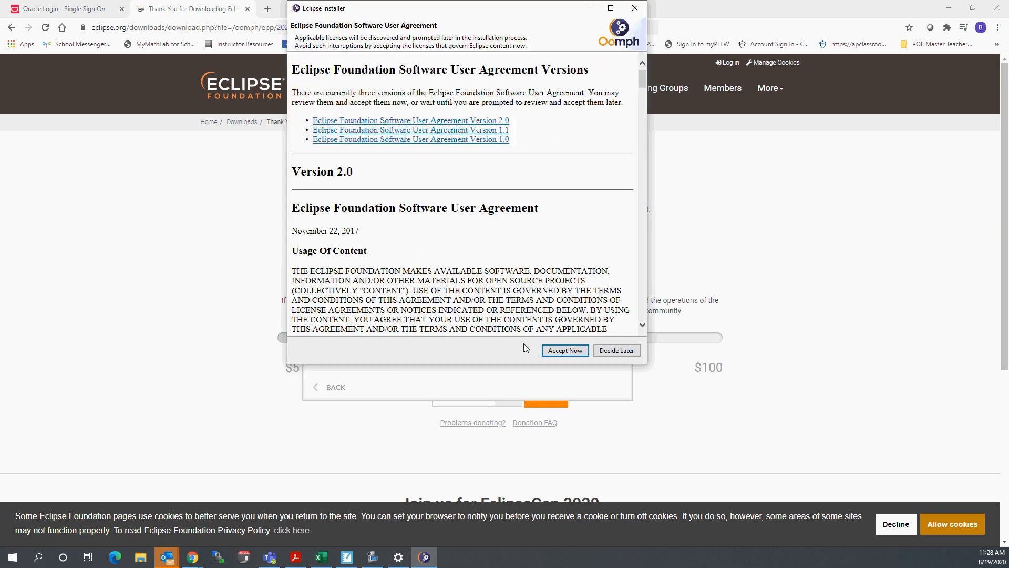
click(558, 351)
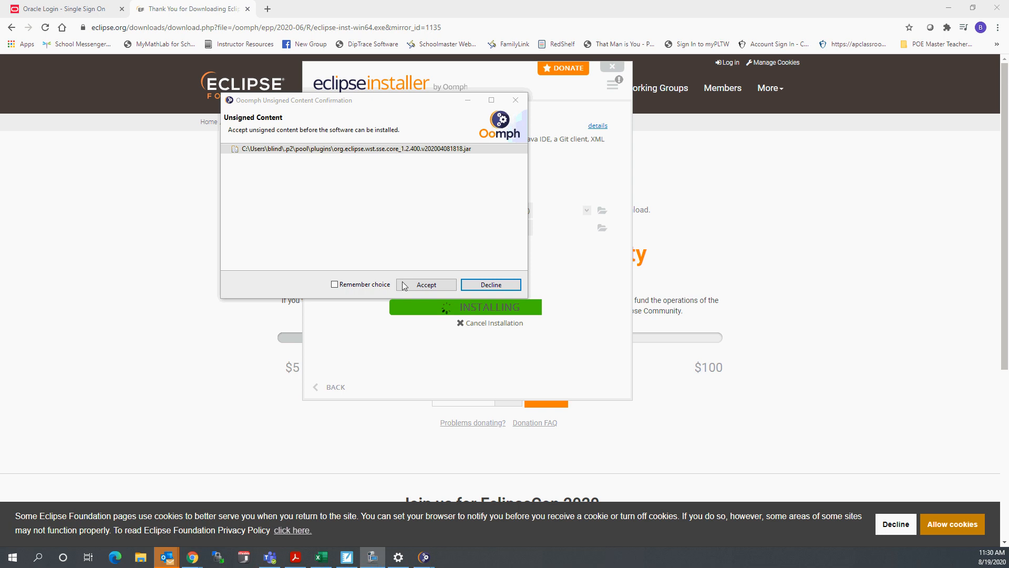
click(425, 287)
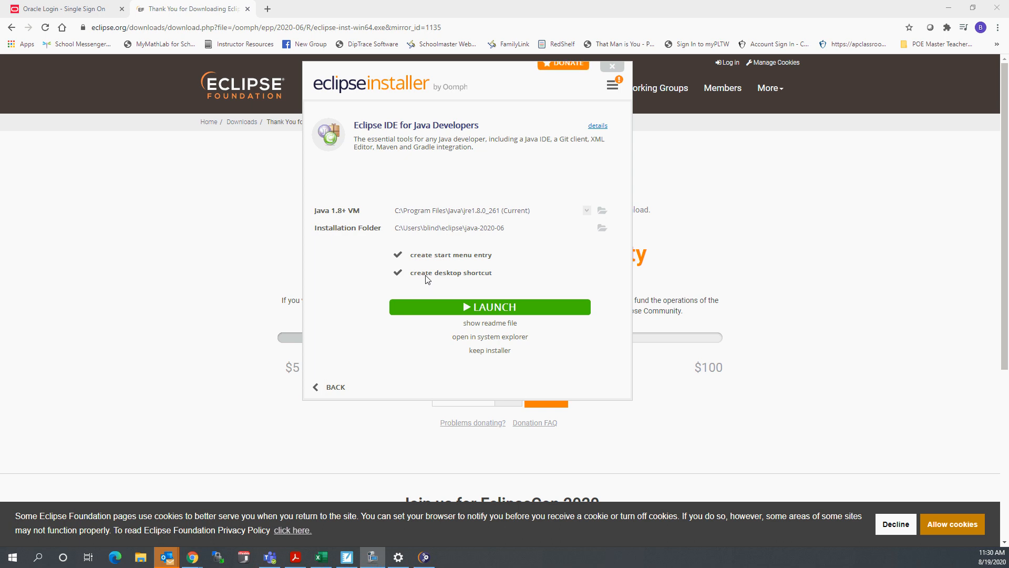
click(470, 308)
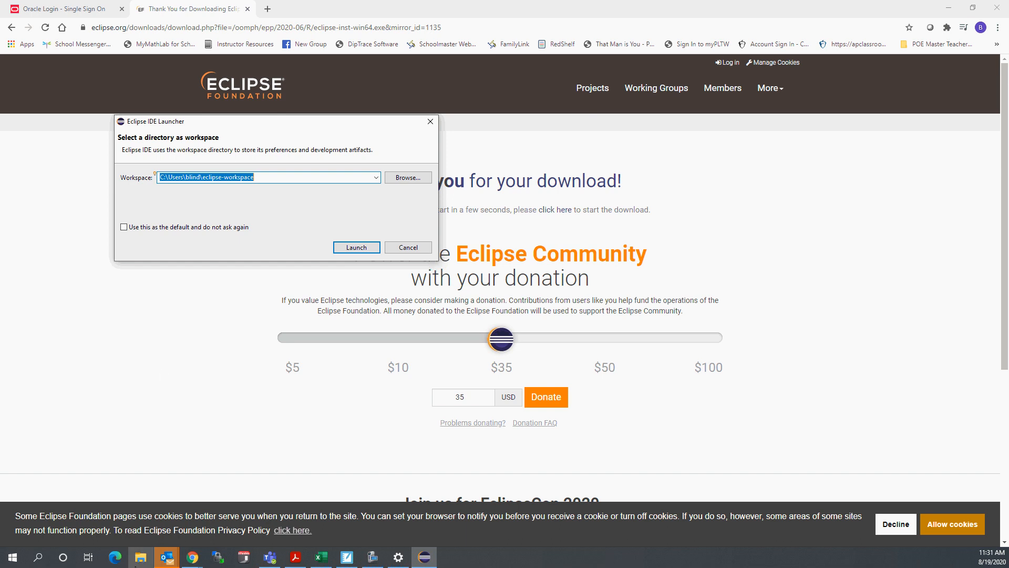
Create a new folder named "Java Files" inside the Documents folder using File Explorer.
click(143, 558)
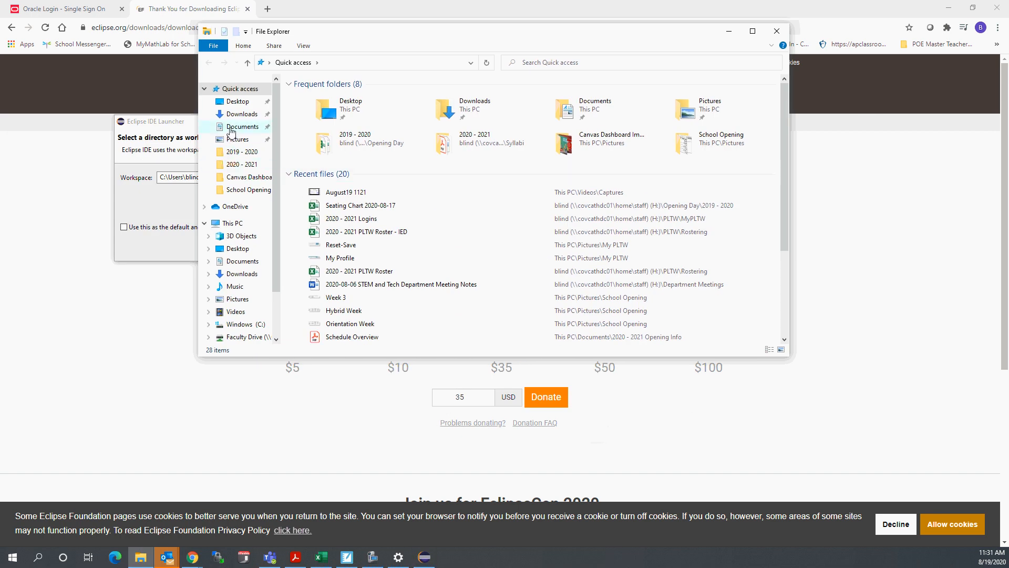
click(232, 128)
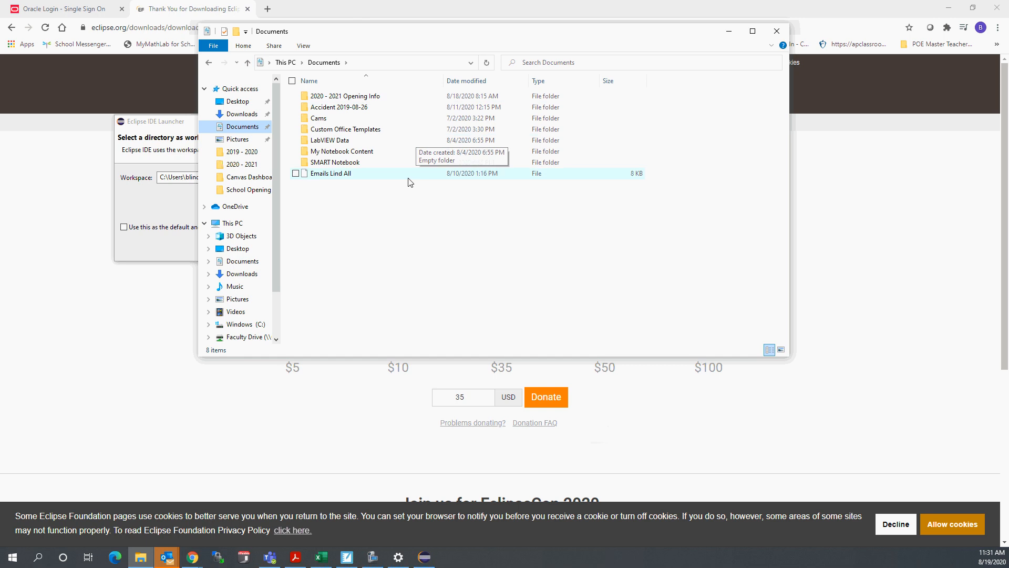
right_click(376, 211)
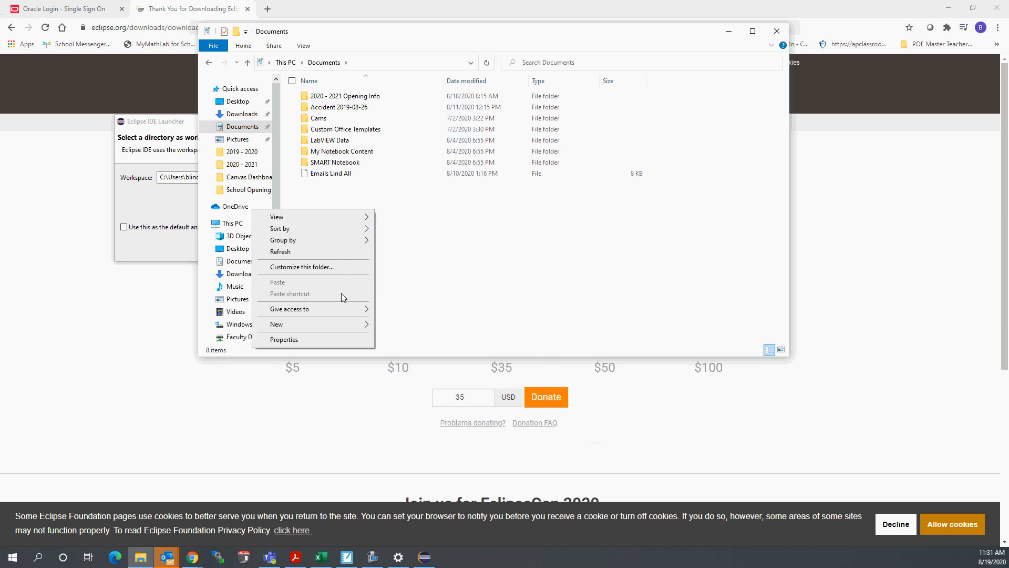
mouse_move(335, 326)
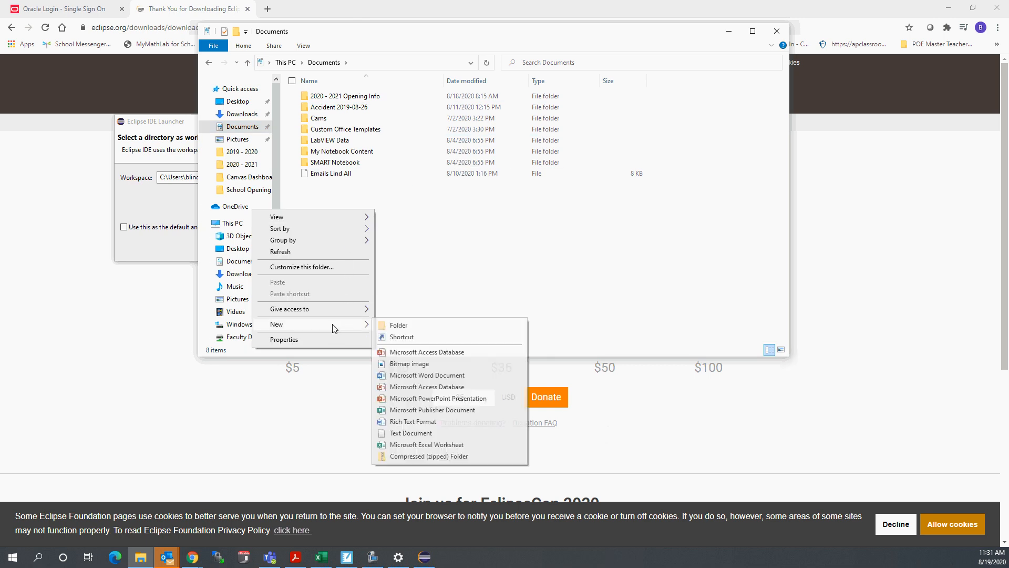
click(410, 326)
text(Ja)
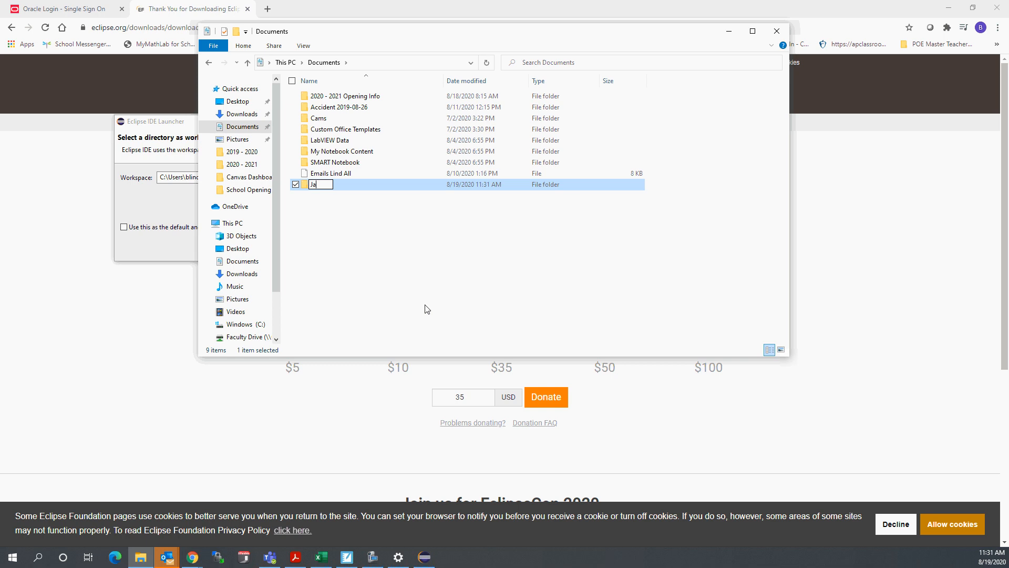
text(va Files)
key(Return)
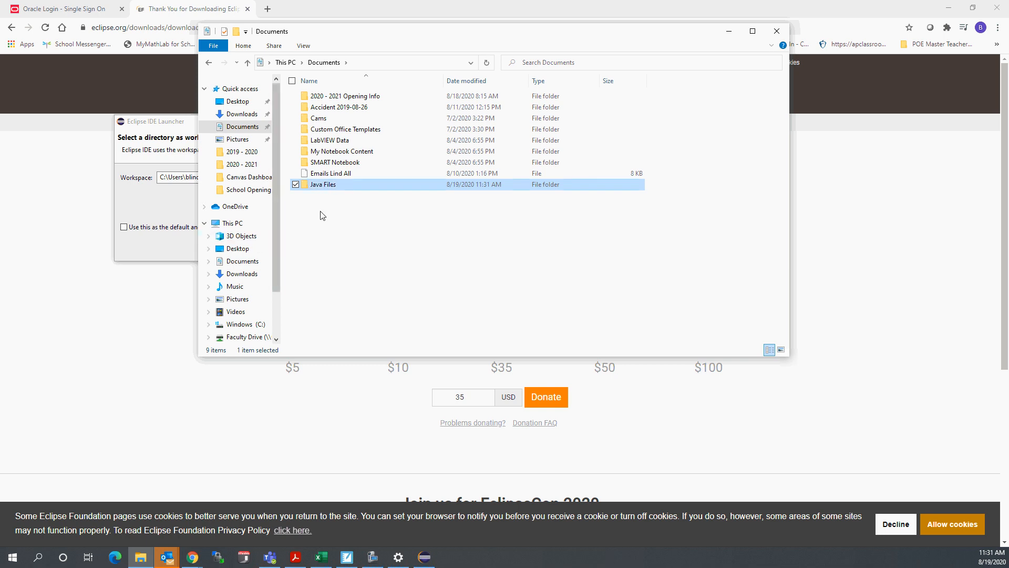
In the Eclipse IDE Launcher, choose the Java Files folder in Documents as the workspace directory.
click(175, 205)
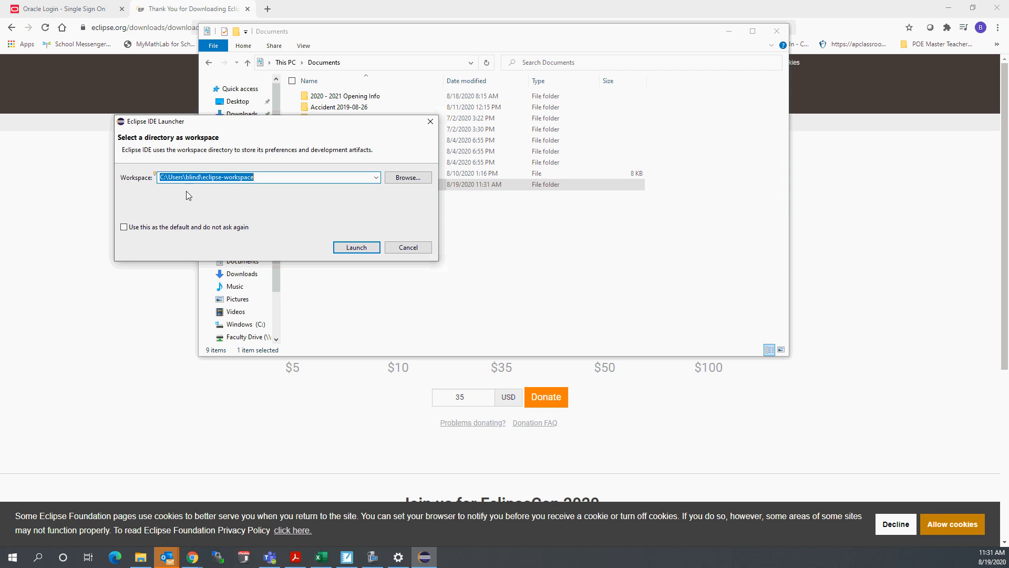
click(407, 178)
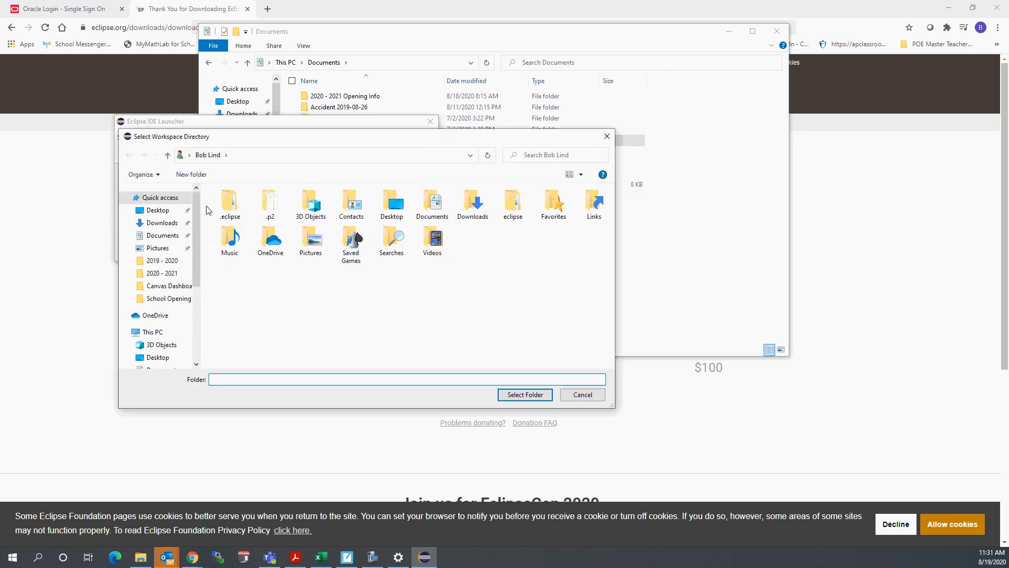
click(163, 236)
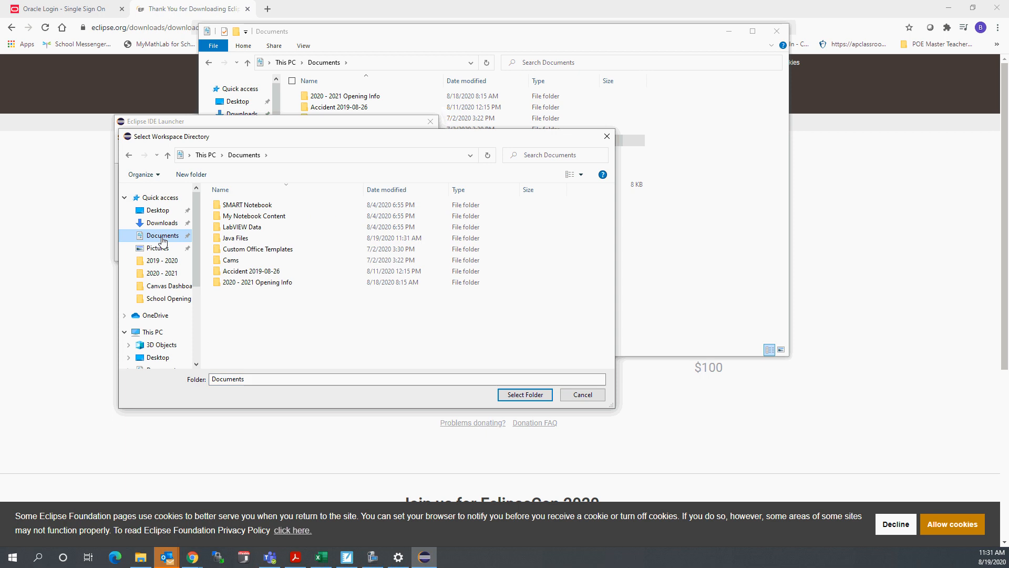
click(233, 241)
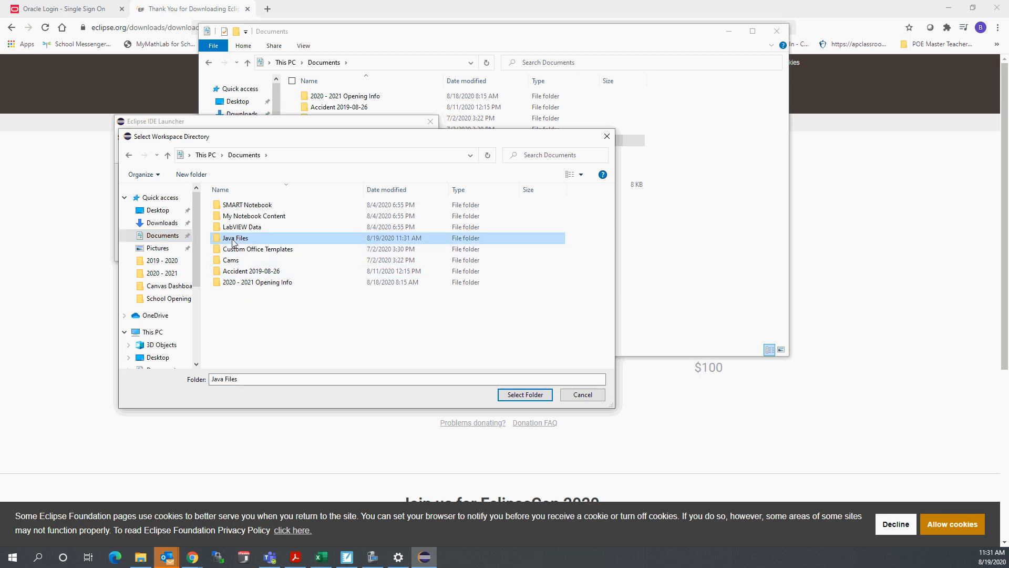
click(525, 395)
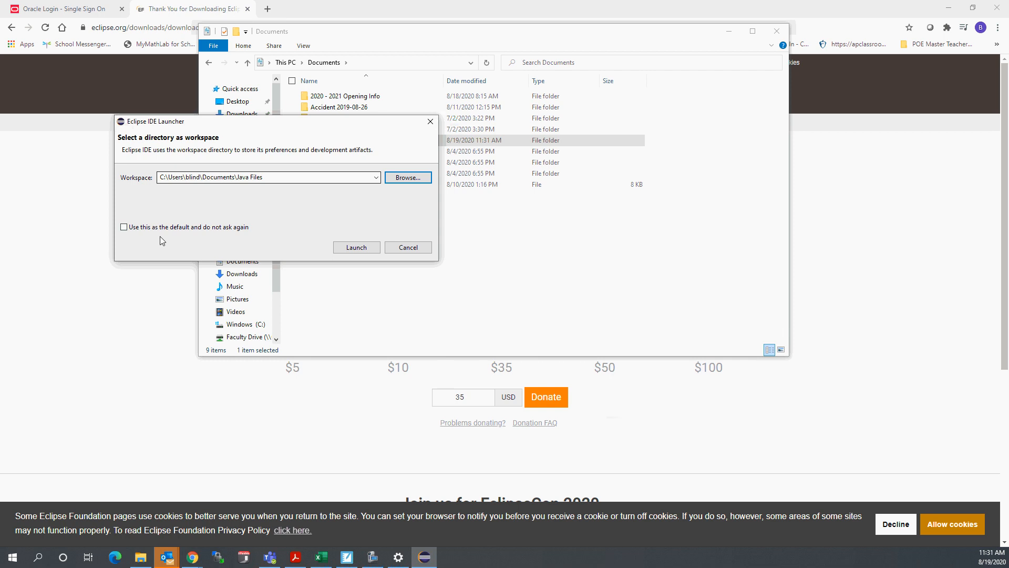
Launch Eclipse with this workspace set as the default without asking again, and go from the Welcome page to the workbench.
click(123, 227)
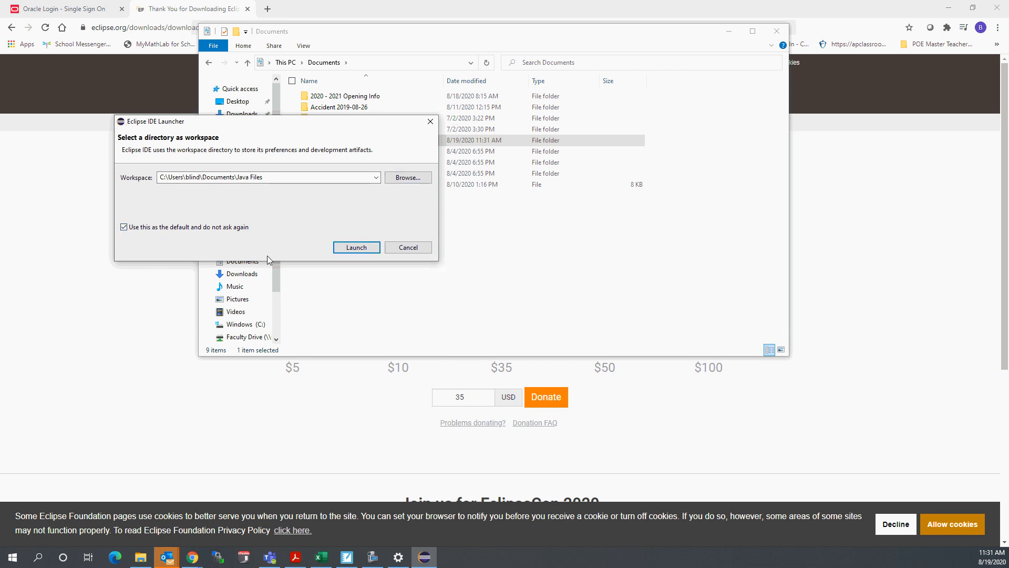
click(360, 248)
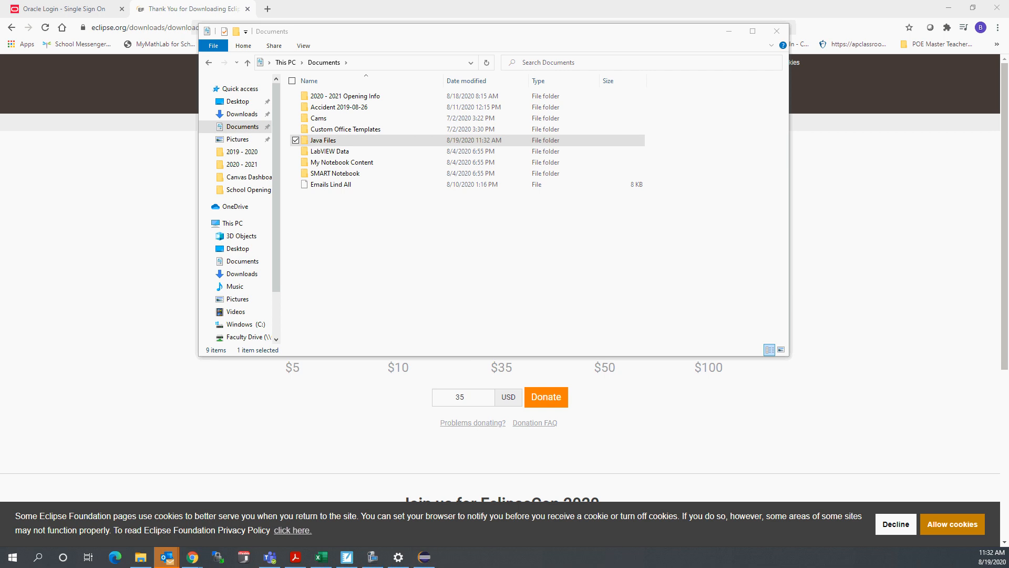
drag(1, 126, 511, 1)
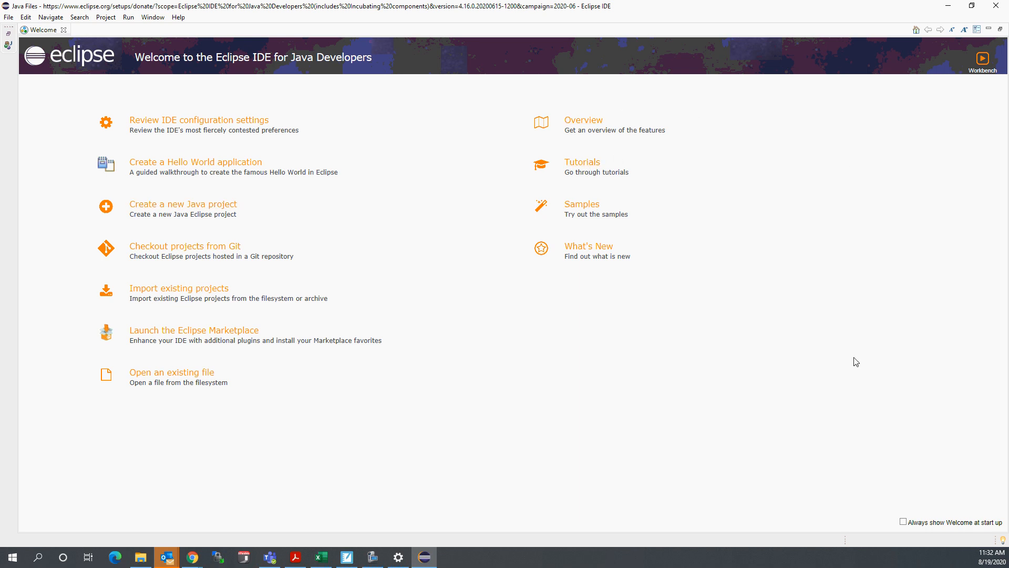
click(982, 59)
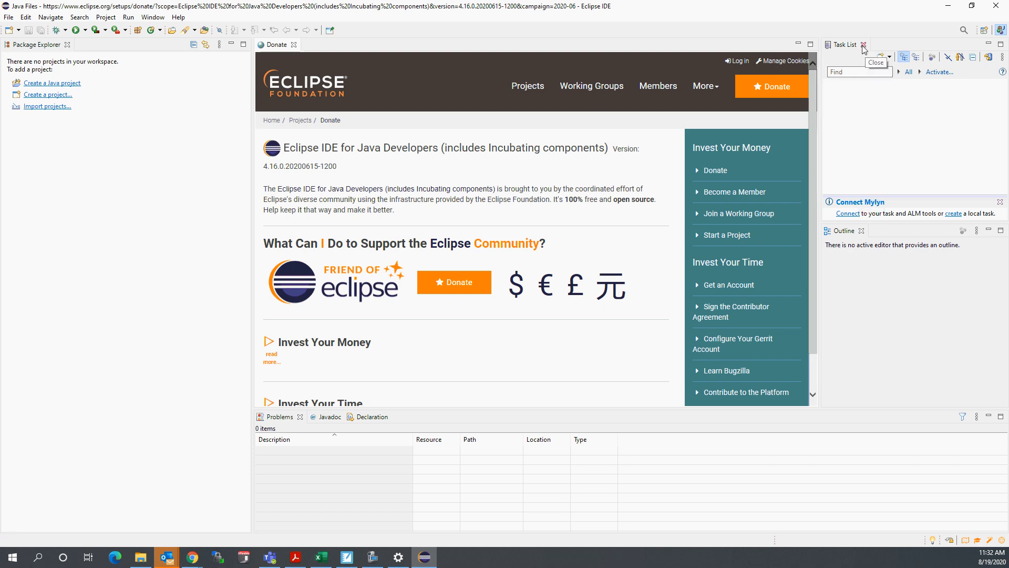
Minimize the Task List and Outline views and narrow the Package Explorer to enlarge the editor area.
click(990, 47)
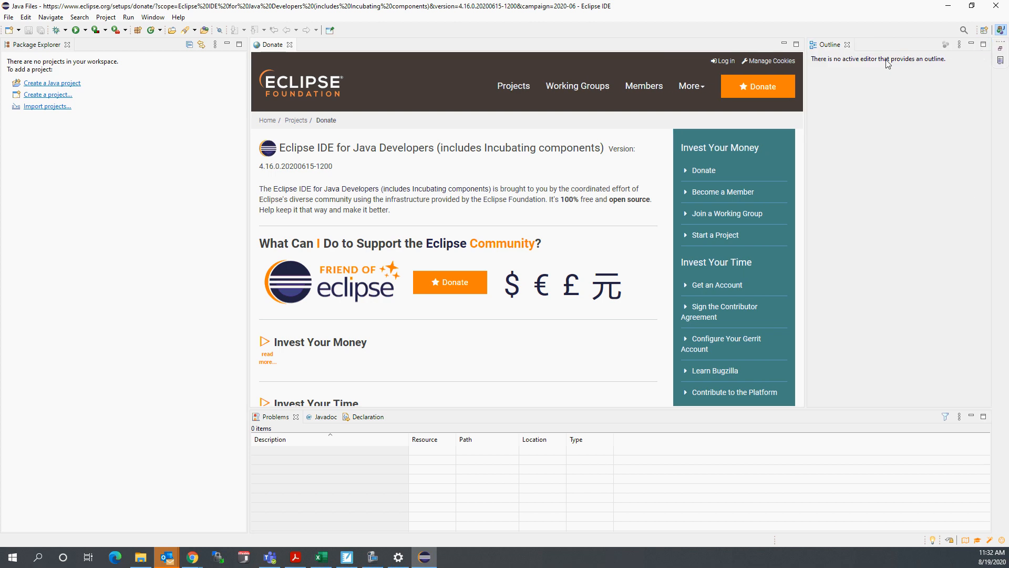
click(971, 45)
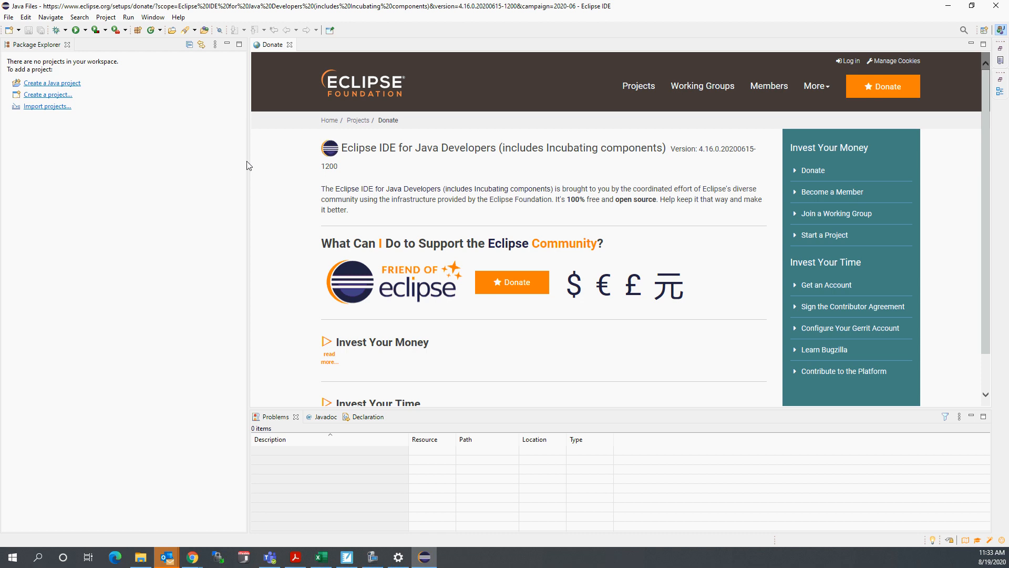
drag(247, 164, 158, 179)
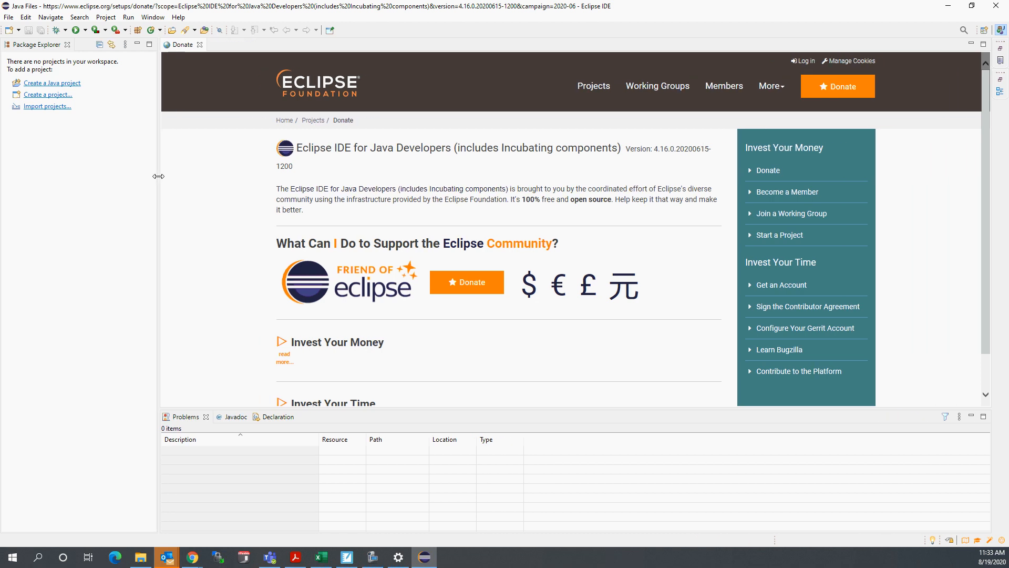